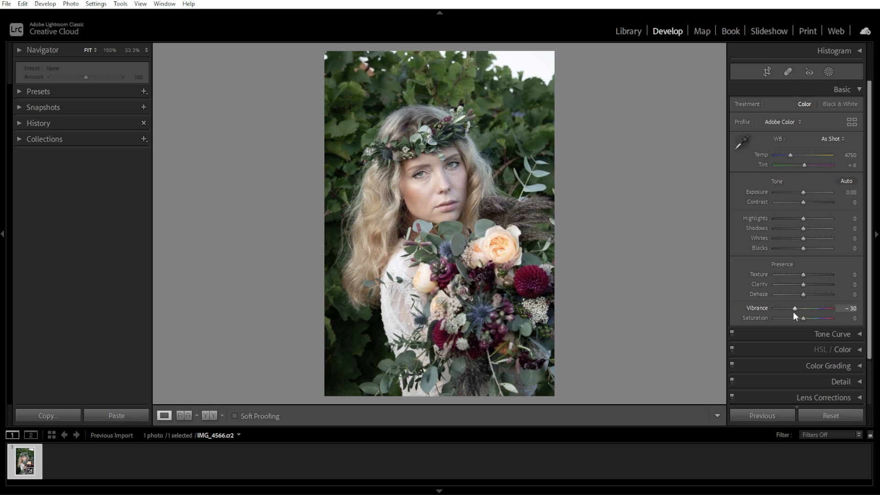
Step: Set the photo's overall Saturation to -11 and compare the edit with the original
drag(803, 318, 799, 319)
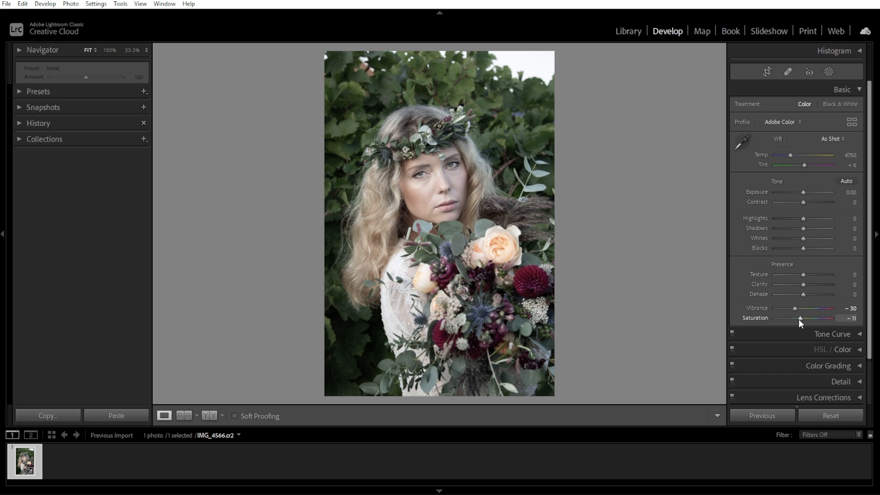
key(backslash)
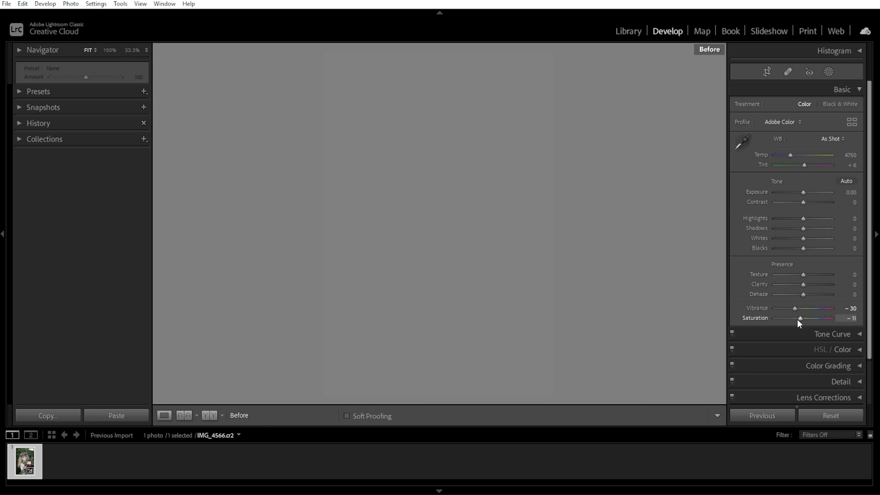
key(backslash)
key(backslash)
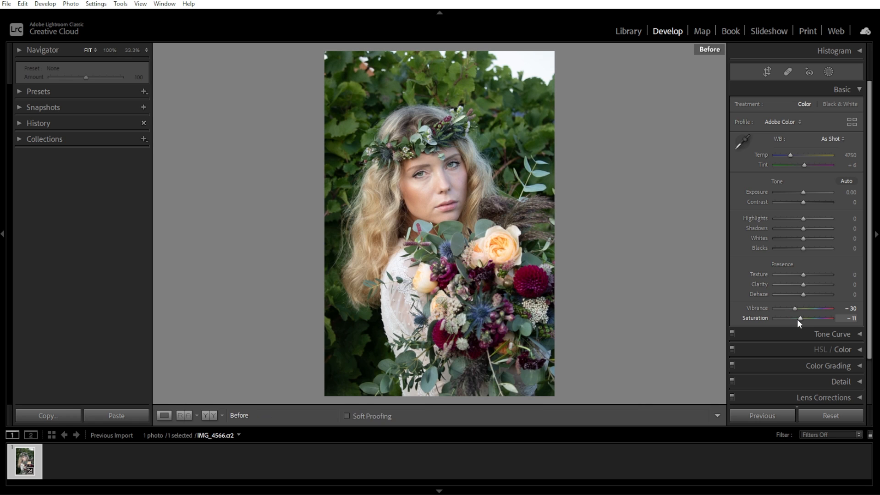
key(backslash)
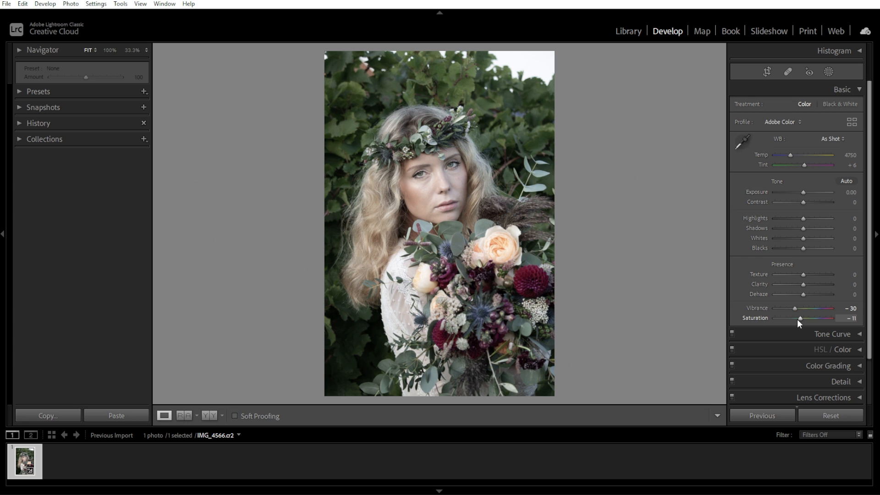
Step: Shape the point tone curve by lifting the shadows, lowering the highlights to about 233/218, and setting the midtone point to 132/121
click(860, 90)
click(859, 106)
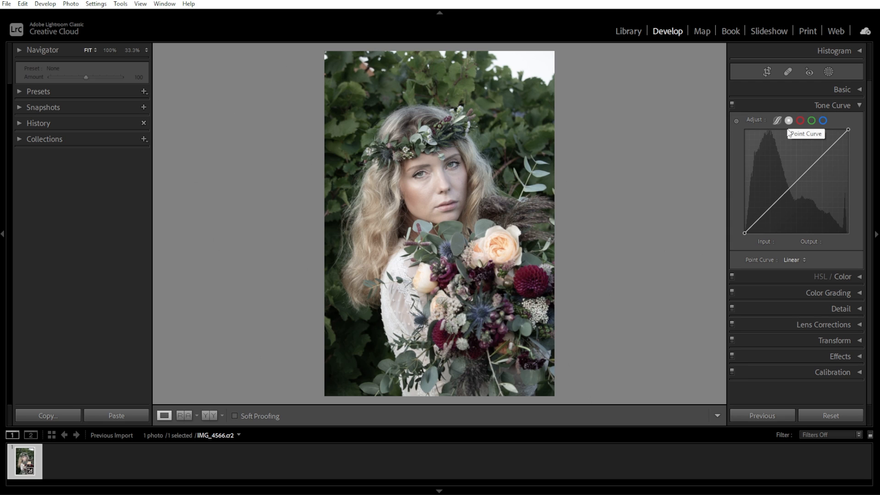
drag(755, 223, 755, 219)
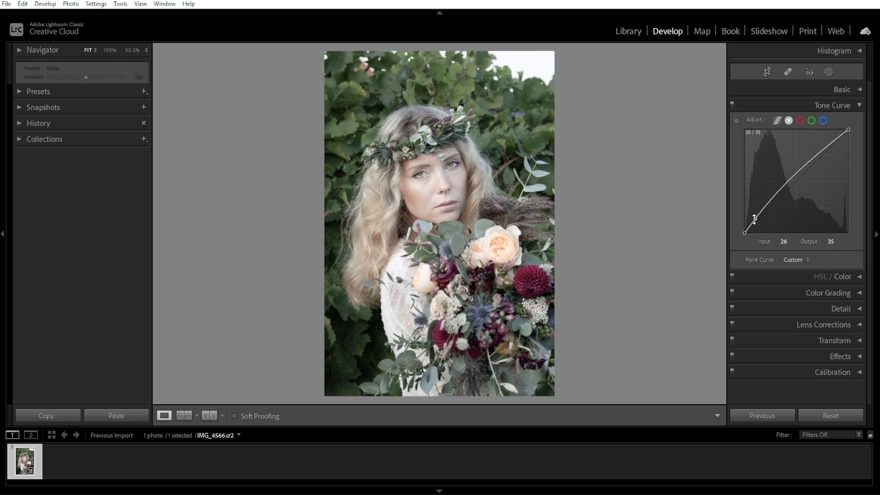
drag(839, 139, 840, 142)
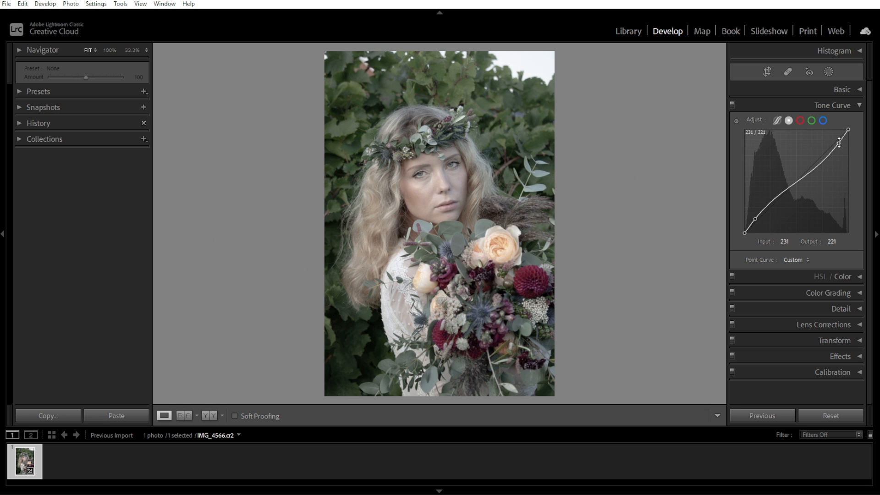
mouse_move(796, 183)
mouse_down()
mouse_move(794, 175)
mouse_move(799, 184)
mouse_up()
drag(756, 219, 757, 217)
drag(839, 143, 841, 145)
drag(802, 188, 798, 184)
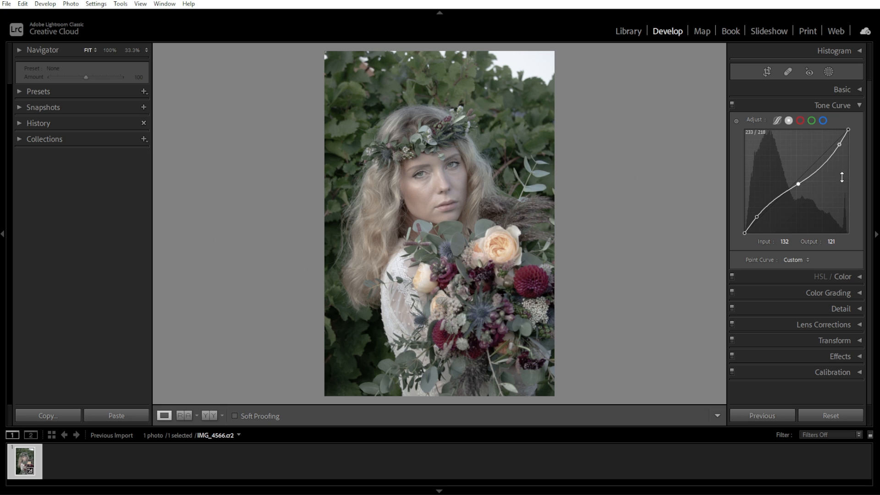
Step: Set the orange saturation to -20 in the HSL color adjustments
click(858, 107)
click(857, 125)
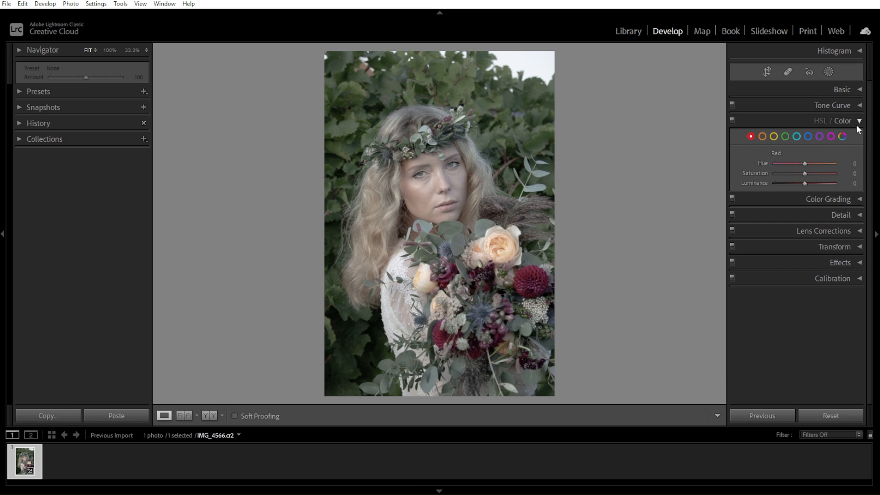
click(763, 136)
drag(805, 174, 799, 177)
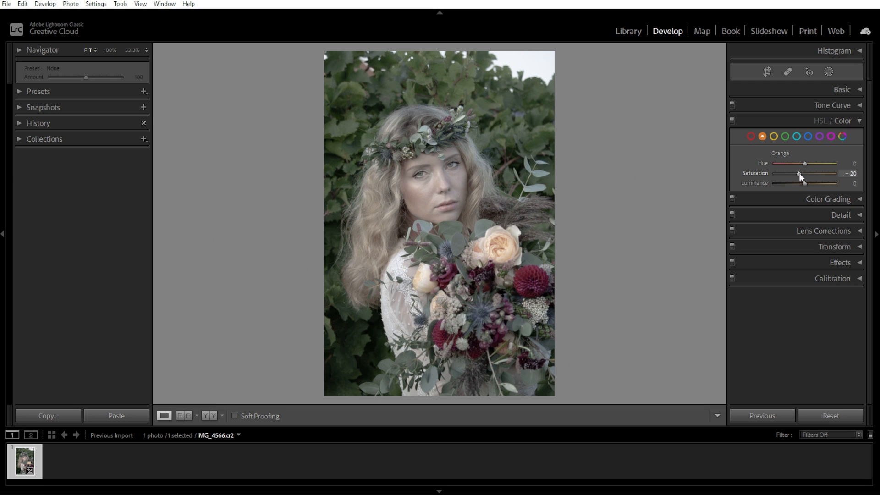
Step: Lower the green saturation and set the blue saturation to -22, checking the edit against the original
click(786, 136)
drag(794, 172, 794, 175)
click(808, 136)
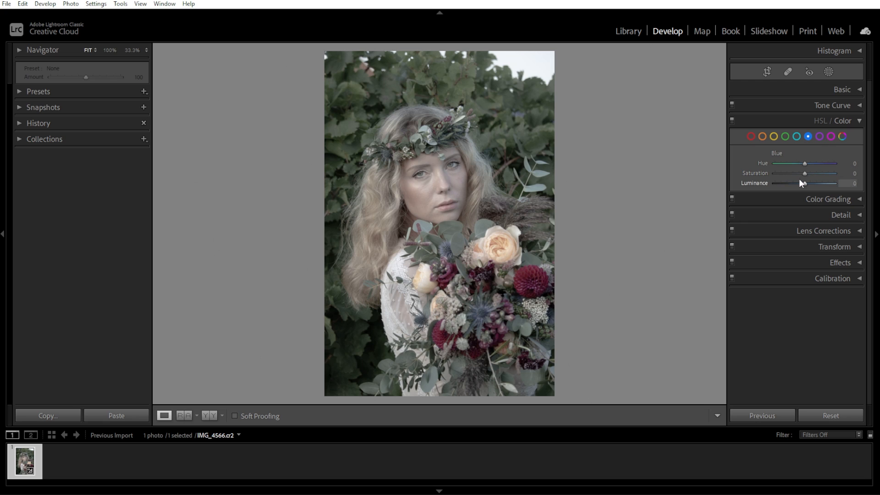
drag(803, 174, 796, 174)
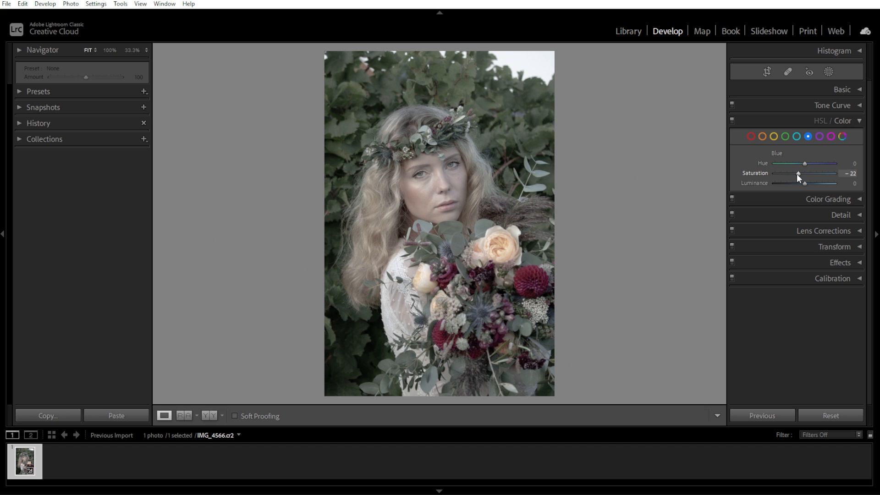
key(backslash)
key(backslash)
key(backslash)
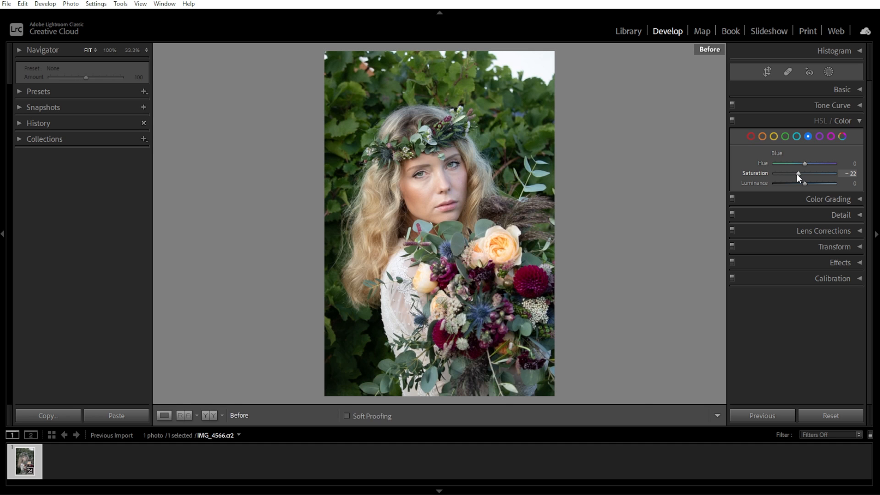
key(backslash)
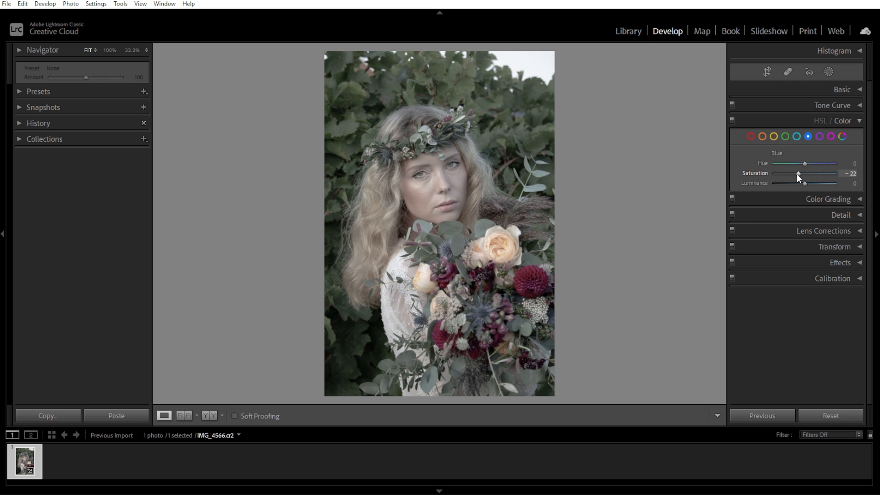
Step: Color grade the shadows with hue 200 and saturation 15
click(859, 121)
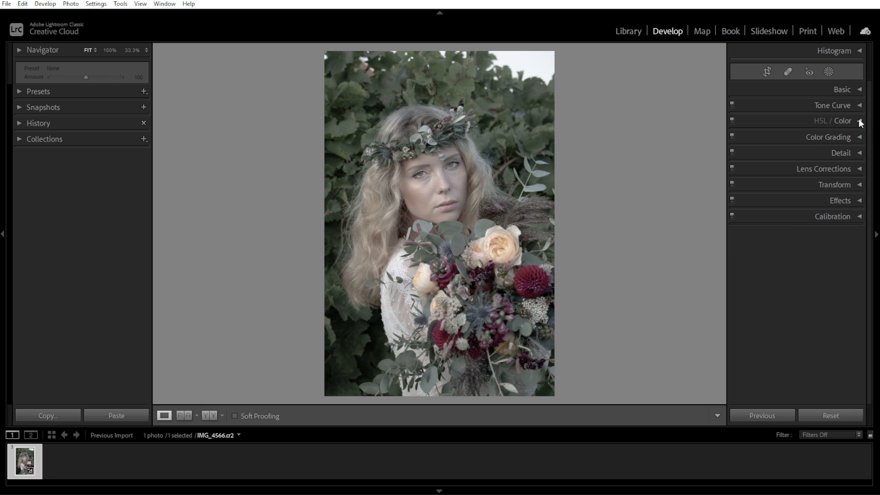
click(860, 137)
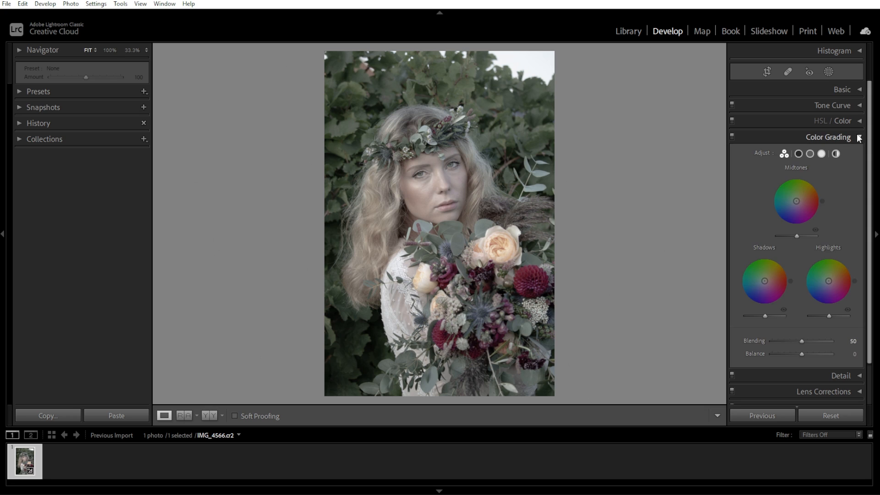
click(799, 154)
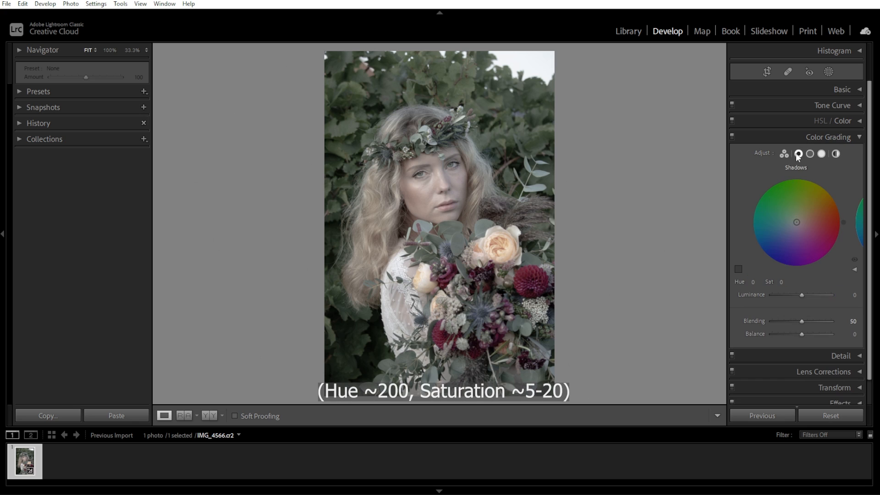
click(753, 282)
text(200)
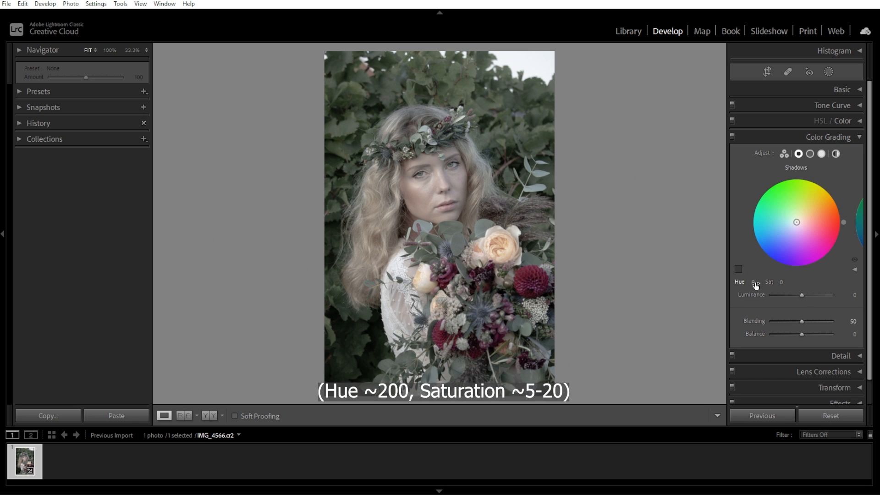
key(Tab)
text(20)
key(BackSpace)
key(BackSpace)
text(15)
key(Return)
Step: Color grade the highlights with hue 40 and saturation 20, using Blending 70 and Balance +50
click(822, 154)
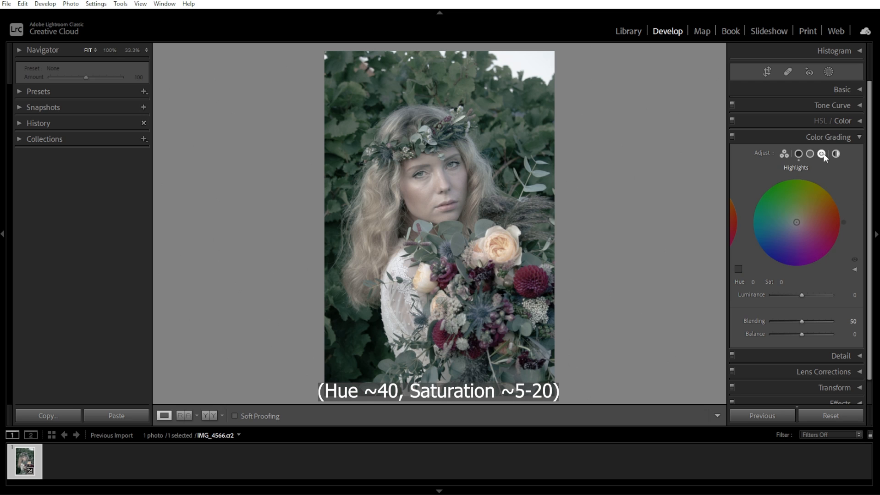
click(753, 282)
text(40)
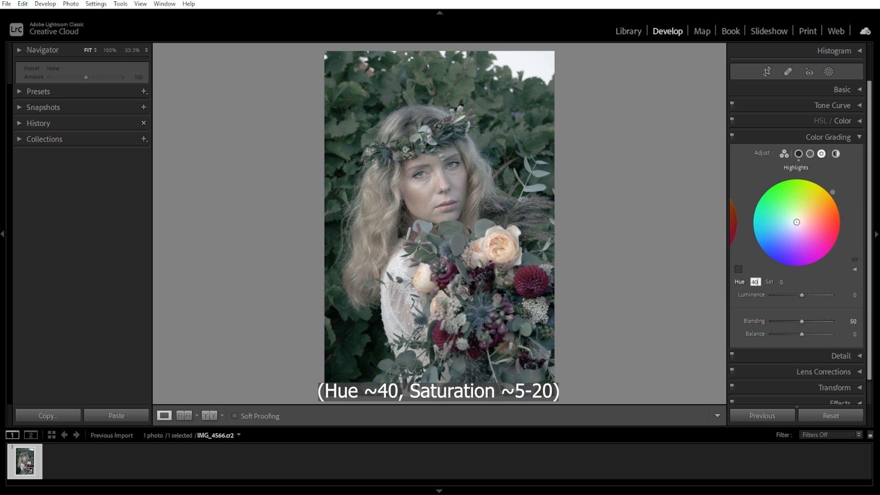
key(Tab)
text(20)
key(Return)
mouse_move(802, 334)
mouse_down()
mouse_move(816, 328)
mouse_move(798, 321)
mouse_move(794, 334)
mouse_move(819, 337)
mouse_up()
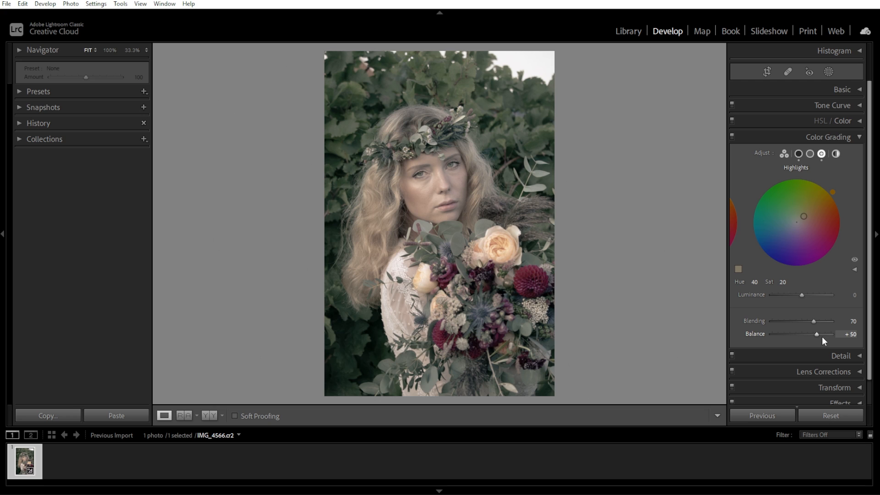
Step: Soften the photo in the basic adjustments with Clarity -19, Texture -12 and slightly reduced Contrast
click(858, 136)
click(858, 91)
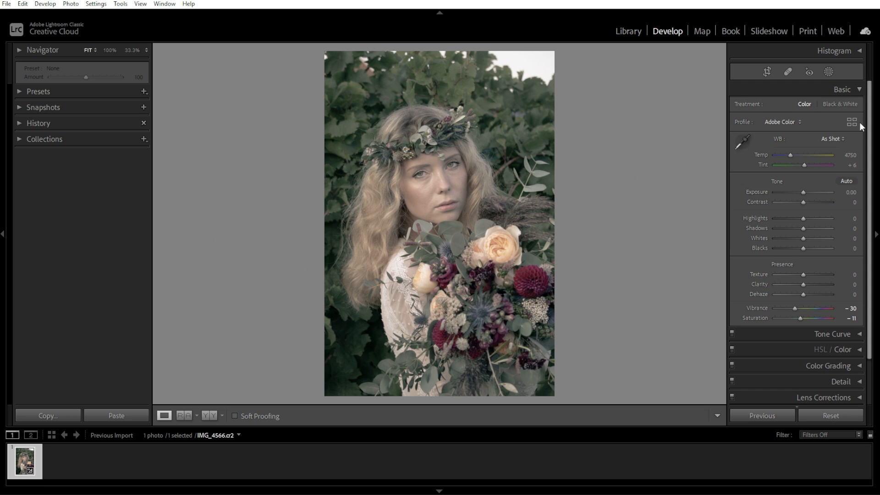
drag(802, 284, 798, 283)
drag(802, 274, 797, 274)
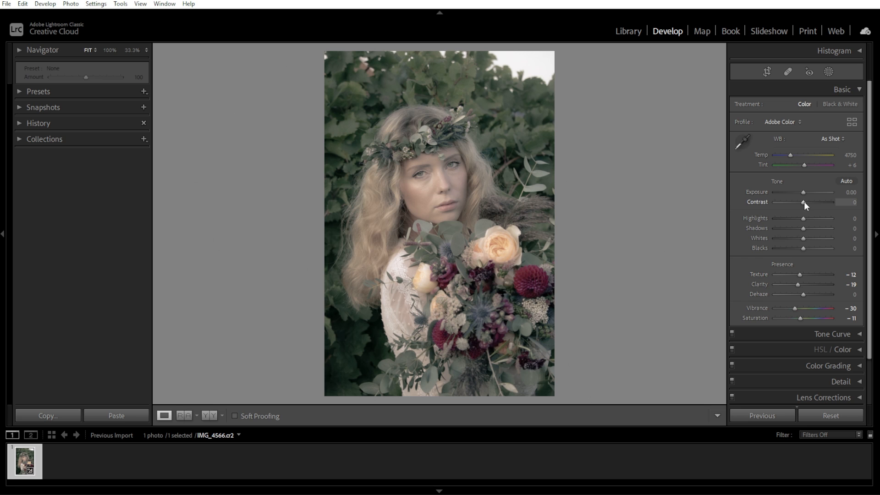
drag(805, 202, 801, 201)
Step: Add film grain to the photo with an Amount of 15
click(858, 89)
click(859, 202)
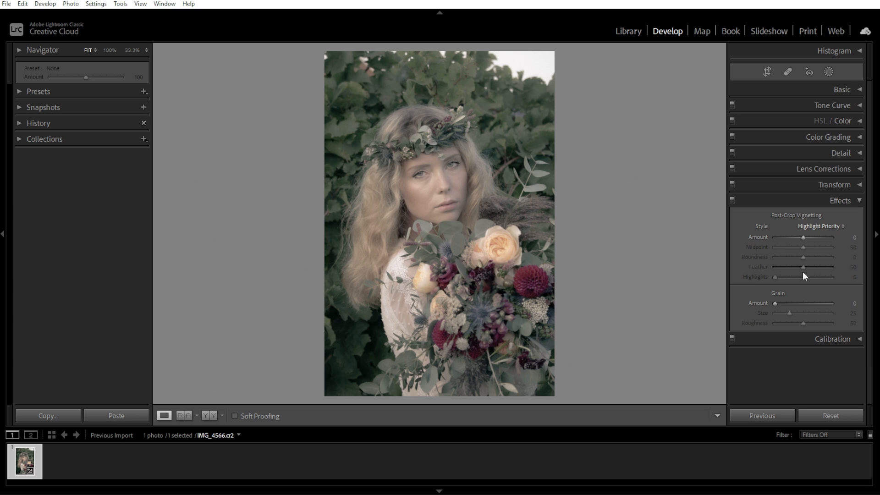
drag(775, 304, 780, 304)
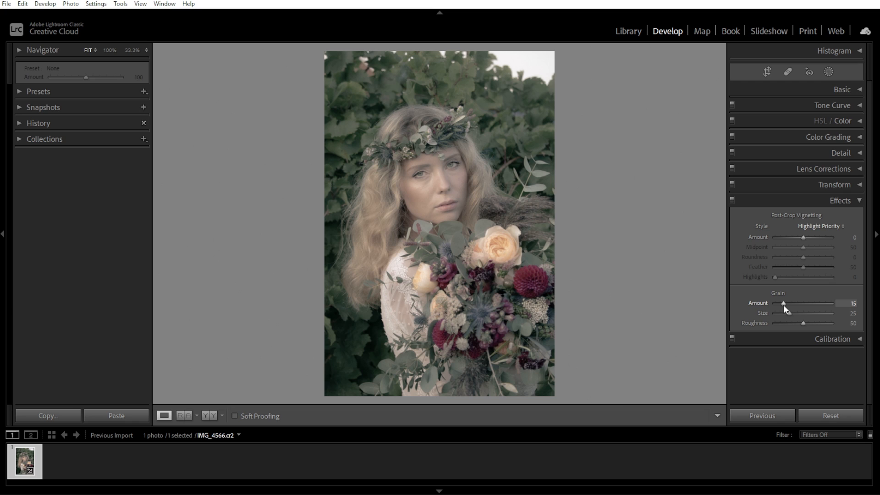
click(861, 204)
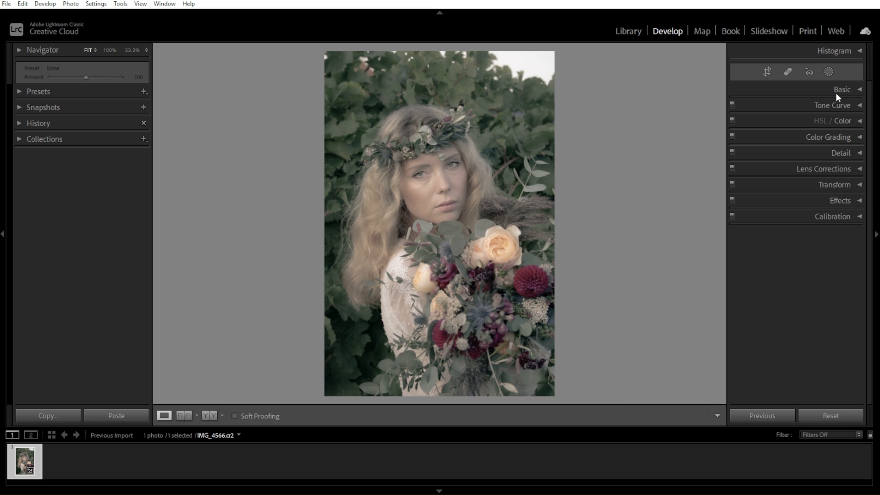
Step: Create a radial gradient mask around the woman and bouquet with Feather 43, and invert it to cover the surroundings
click(828, 71)
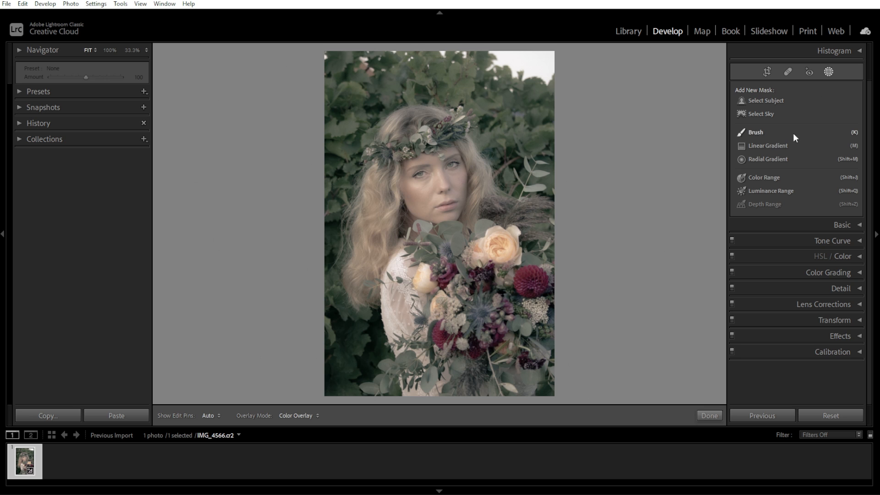
click(777, 159)
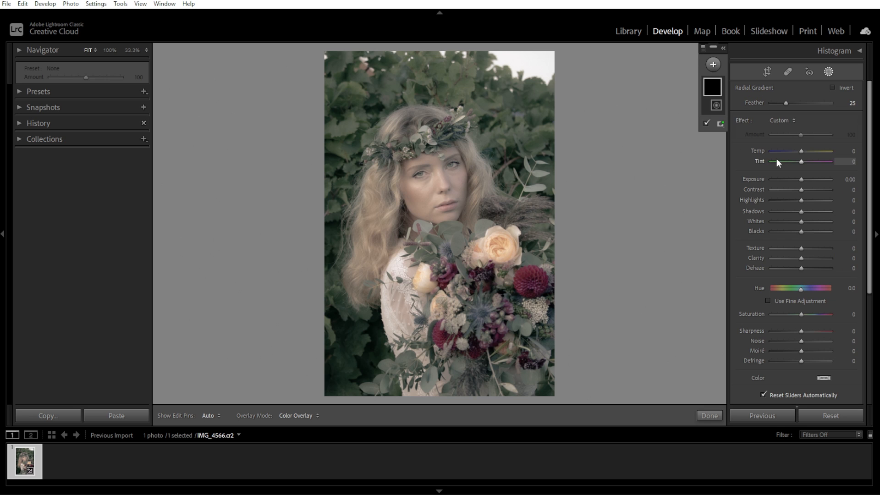
drag(441, 190, 543, 315)
drag(441, 191, 444, 225)
drag(519, 240, 501, 241)
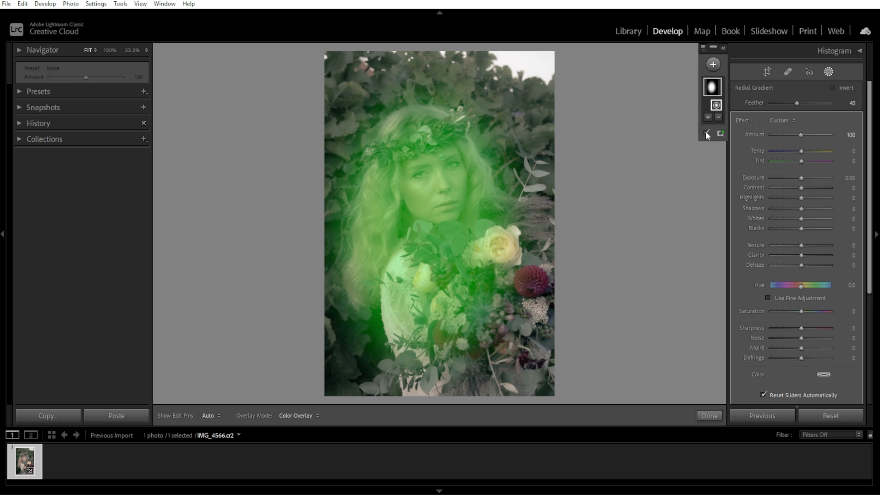
click(832, 87)
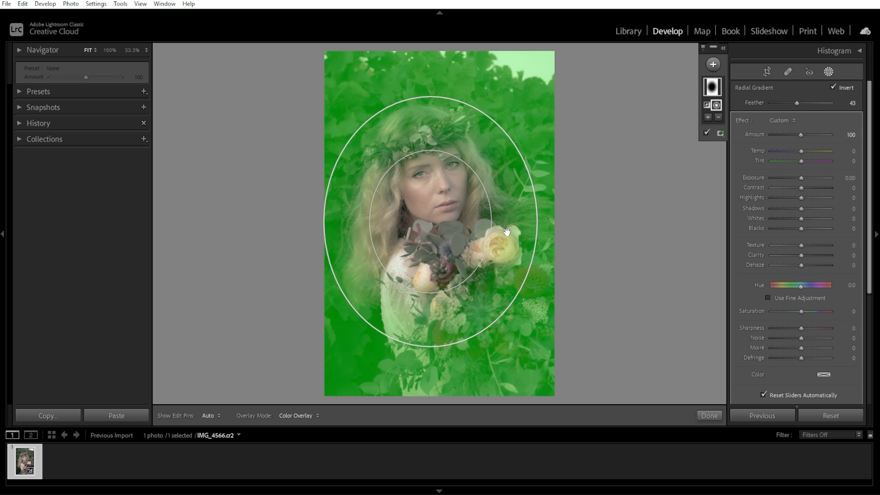
Step: Hide the mask overlay and darken the masked surroundings with Exposure -0.64, Contrast 1, Shadows -16 and Blacks -9
click(706, 133)
drag(801, 177, 796, 178)
click(801, 187)
drag(801, 208, 796, 208)
drag(801, 229, 796, 229)
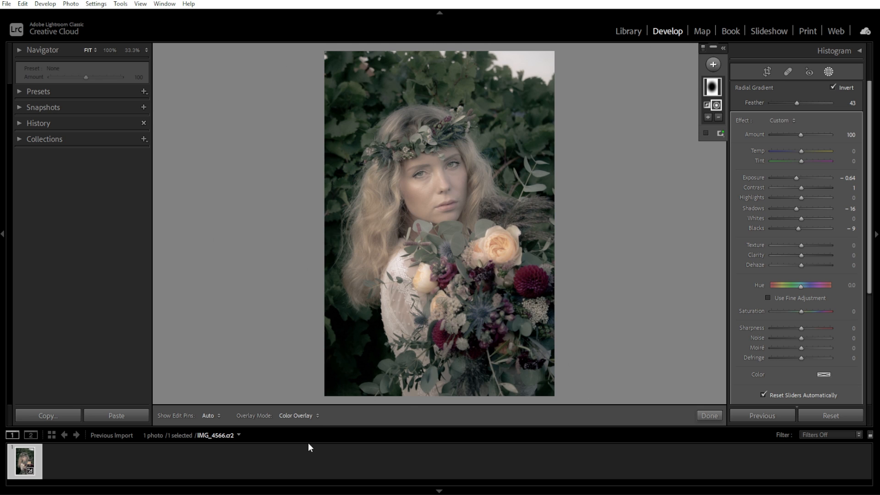
Step: Finish masking and compare the original and edited photo side by side
click(713, 415)
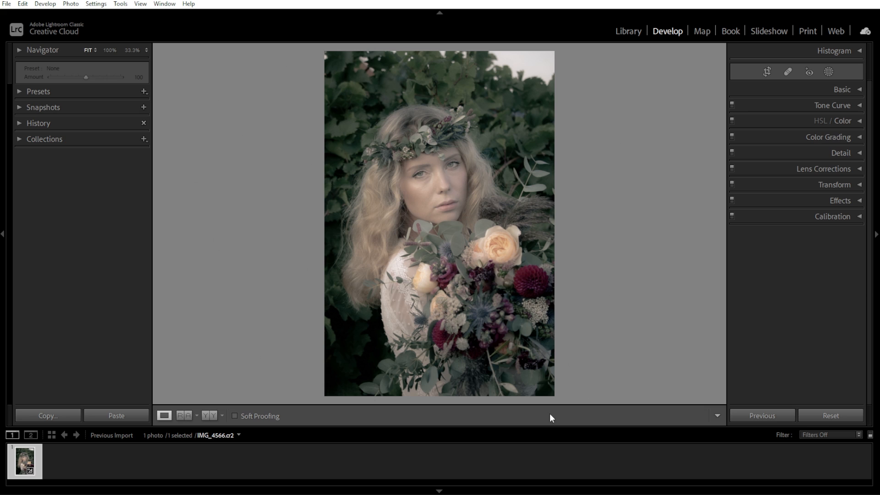
click(213, 417)
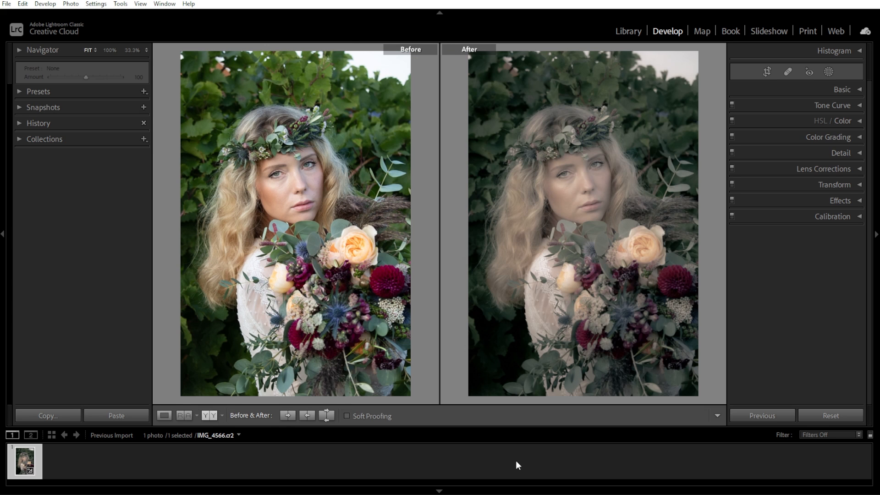